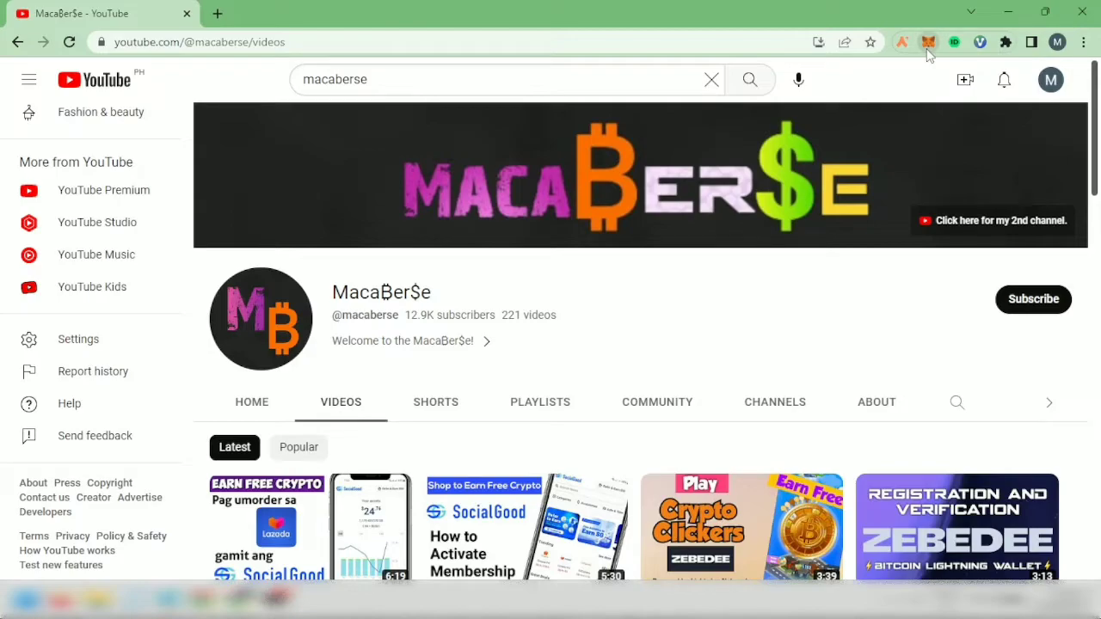
- Unlock the wallet with the password and dismiss the Cancel dialog on the pending Public Mint
left_click(928, 43)
type("•••••••••")
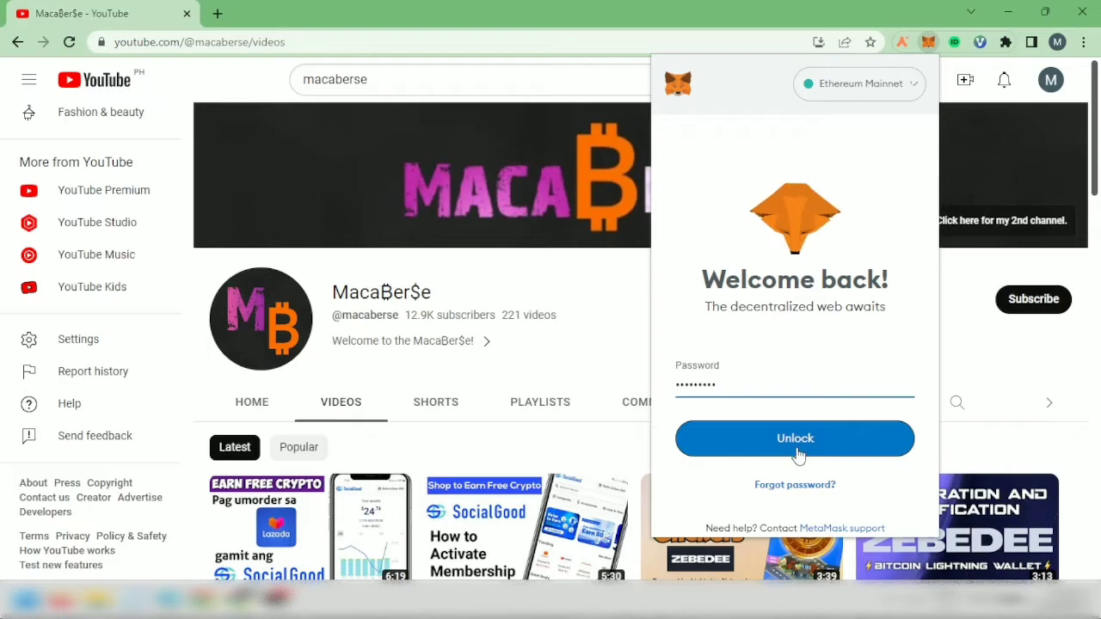
left_click(798, 439)
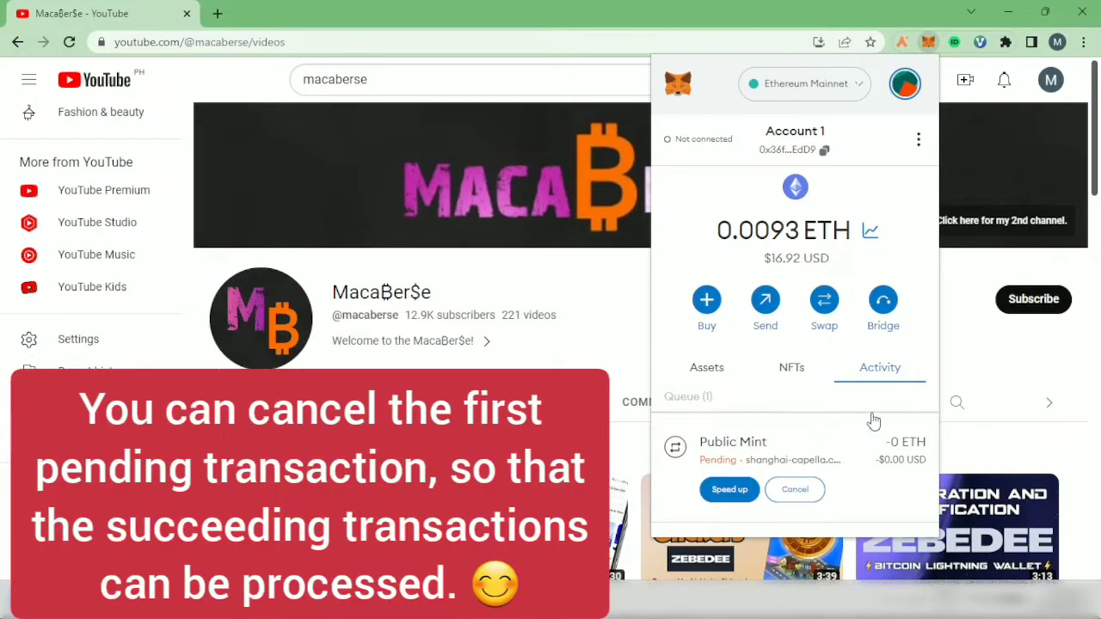
left_click(796, 492)
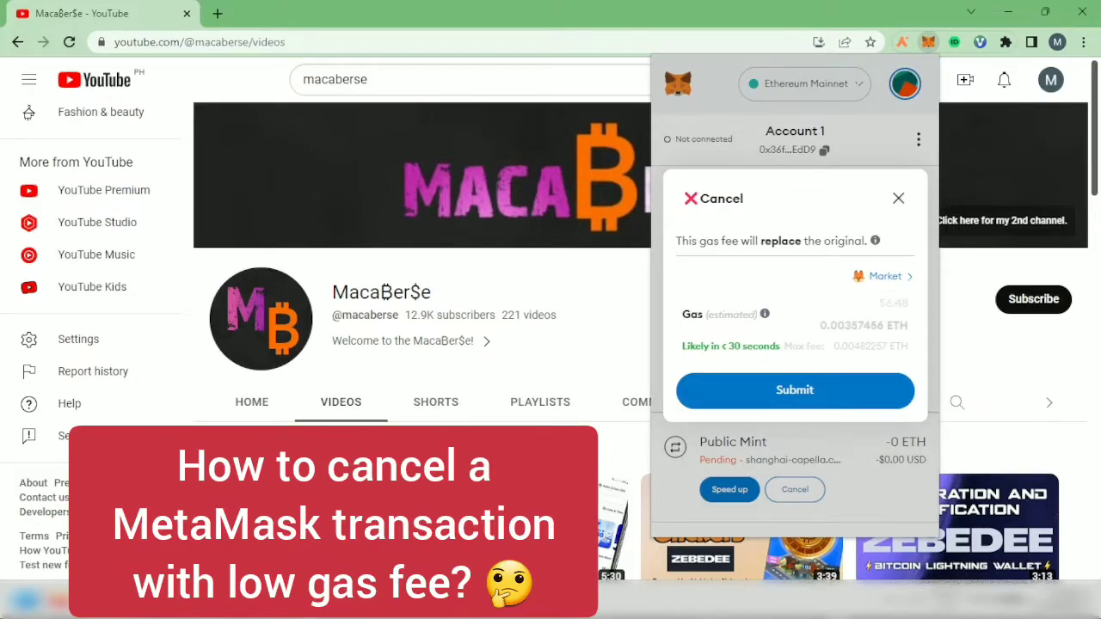
left_click(899, 200)
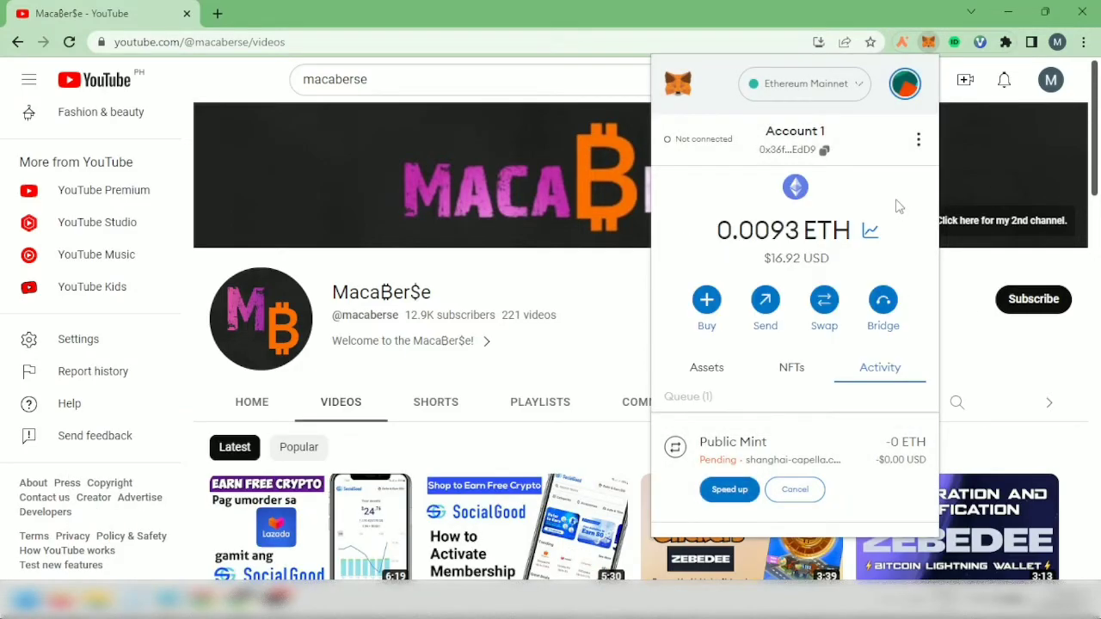
- Turn on Customize transaction nonce in Settings > Advanced, then return to the wallet
left_click(906, 86)
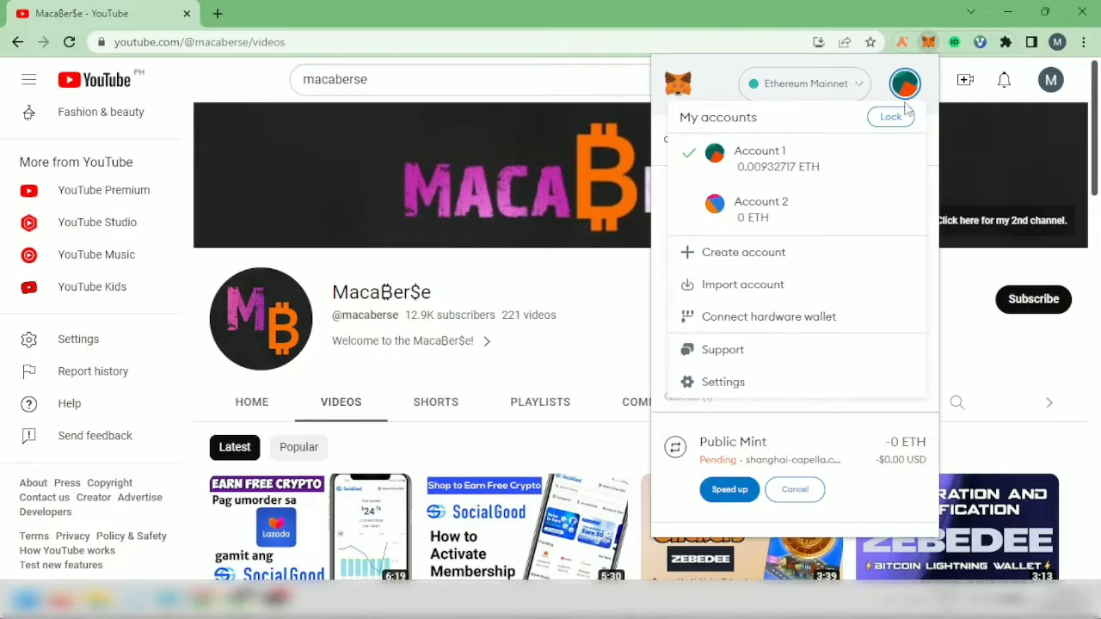
left_click(740, 387)
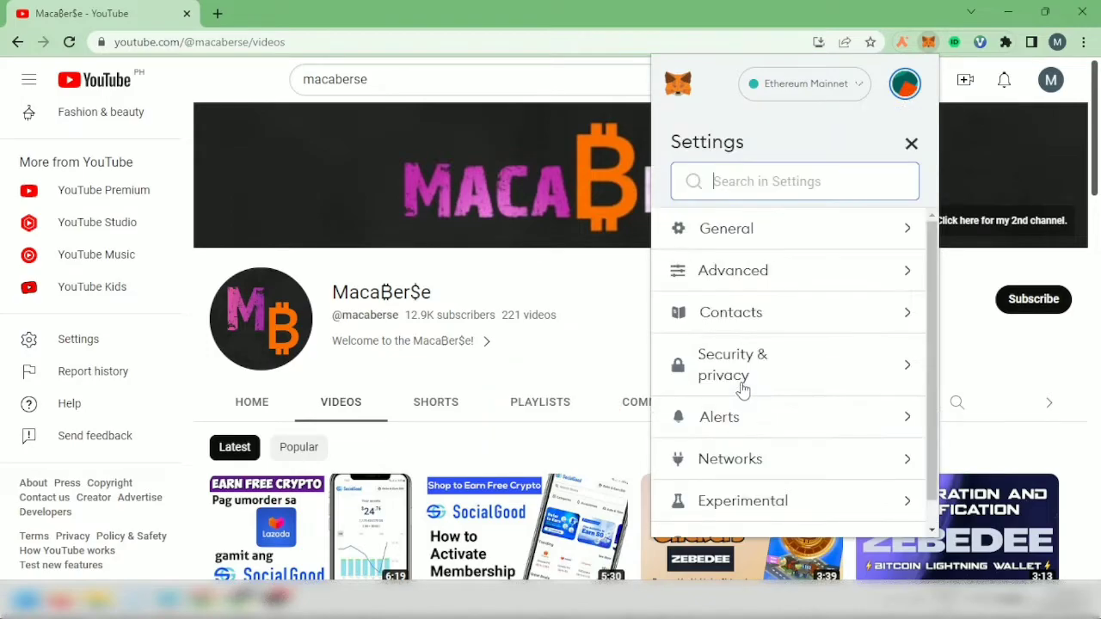
left_click(736, 287)
scroll(932, 530, "down", 4)
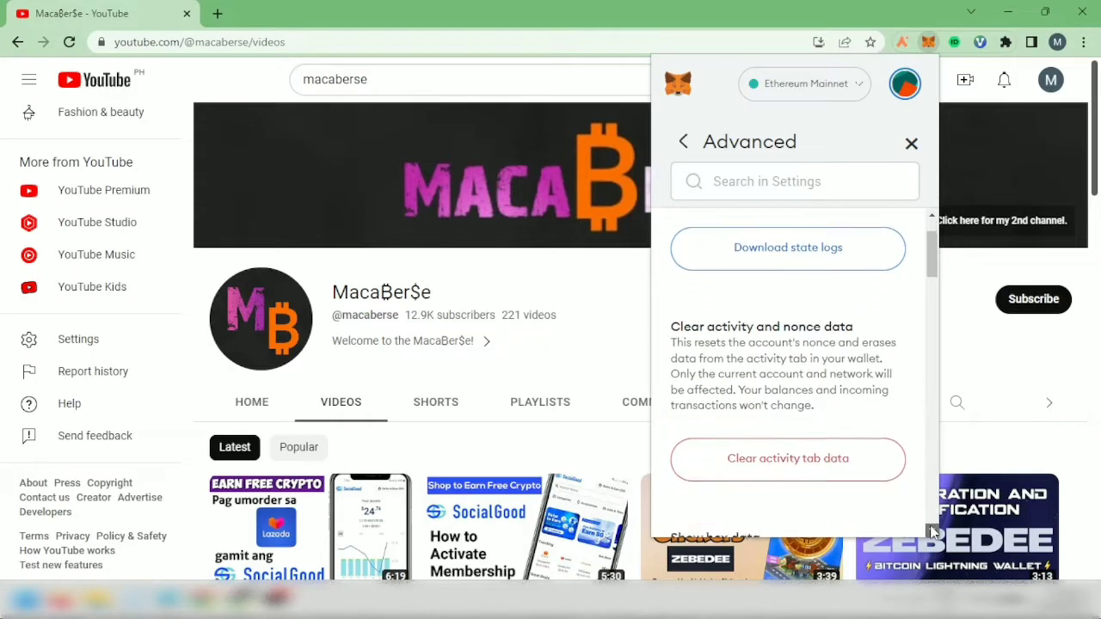
scroll(931, 530, "down", 5)
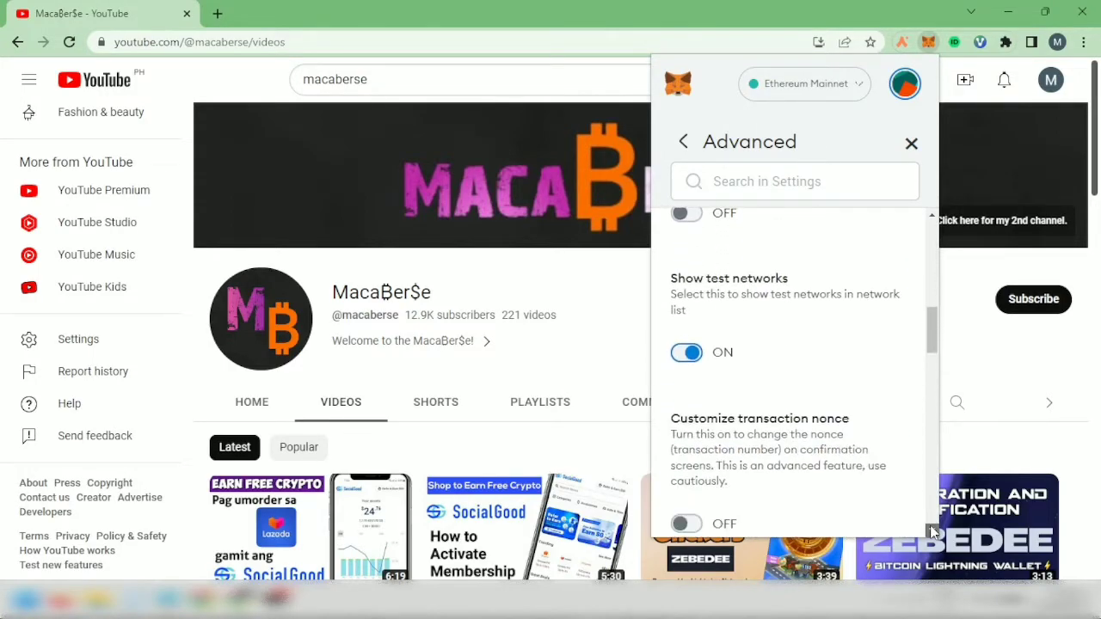
scroll(932, 532, "down", 1)
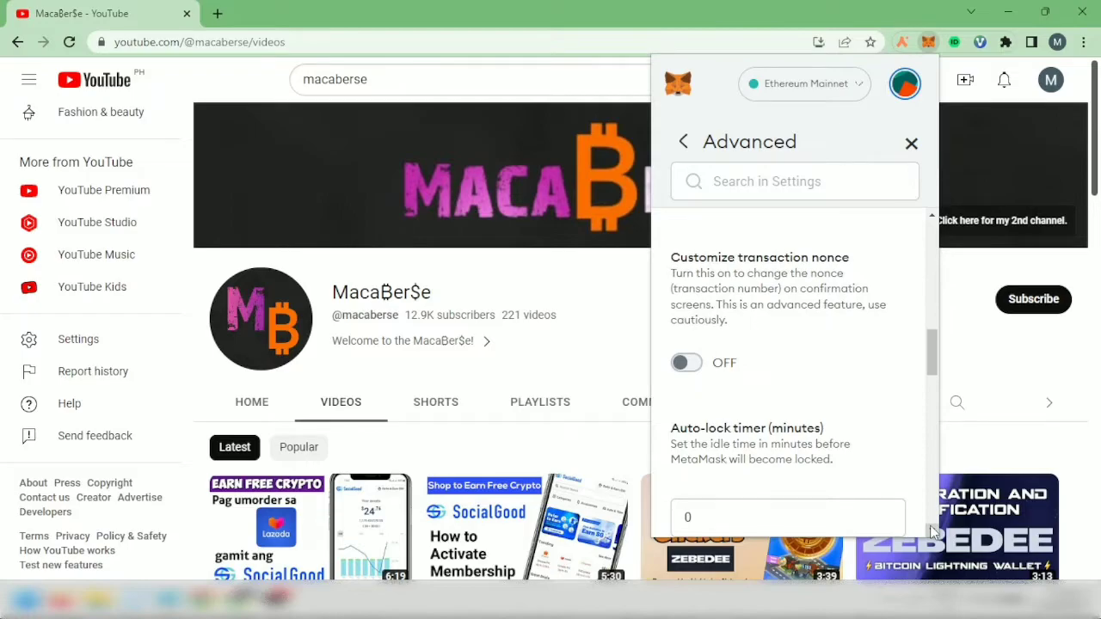
left_click(687, 363)
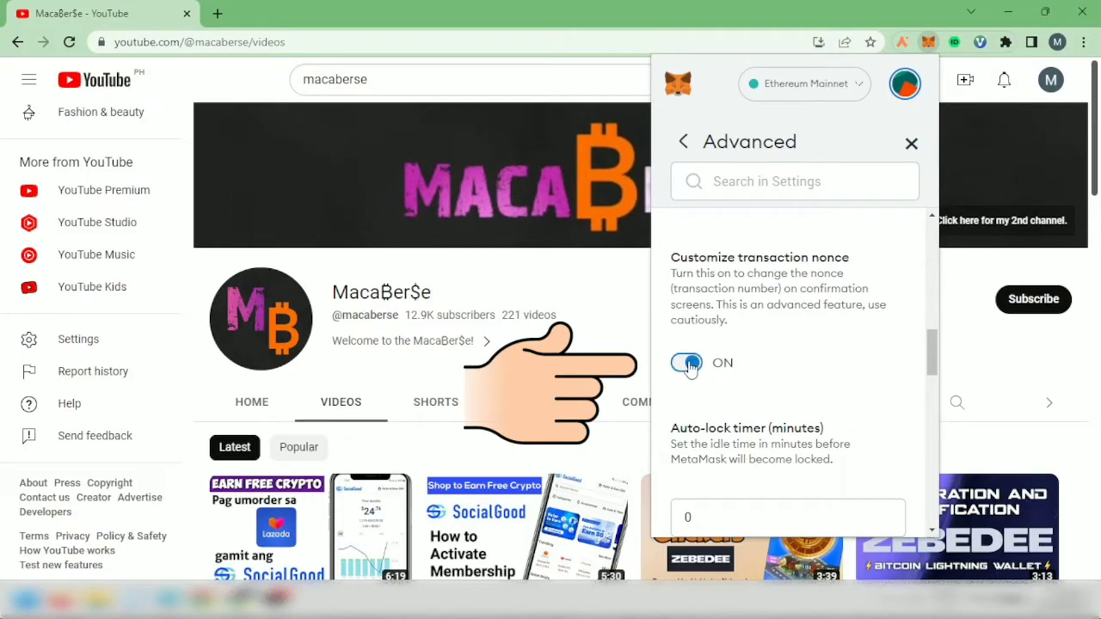
left_click(911, 143)
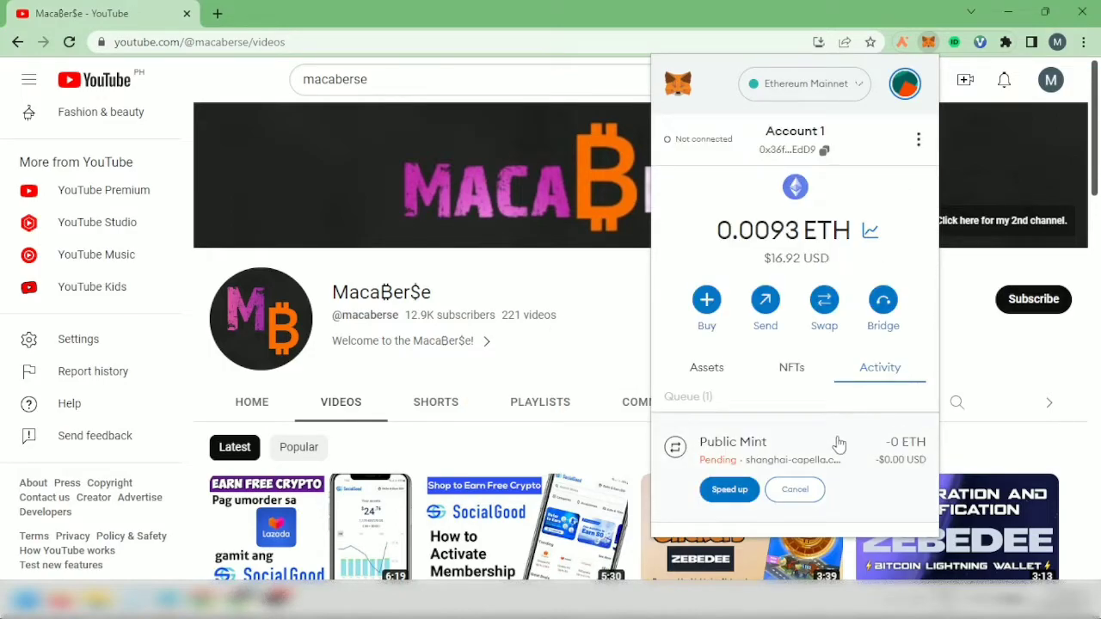
left_click(777, 450)
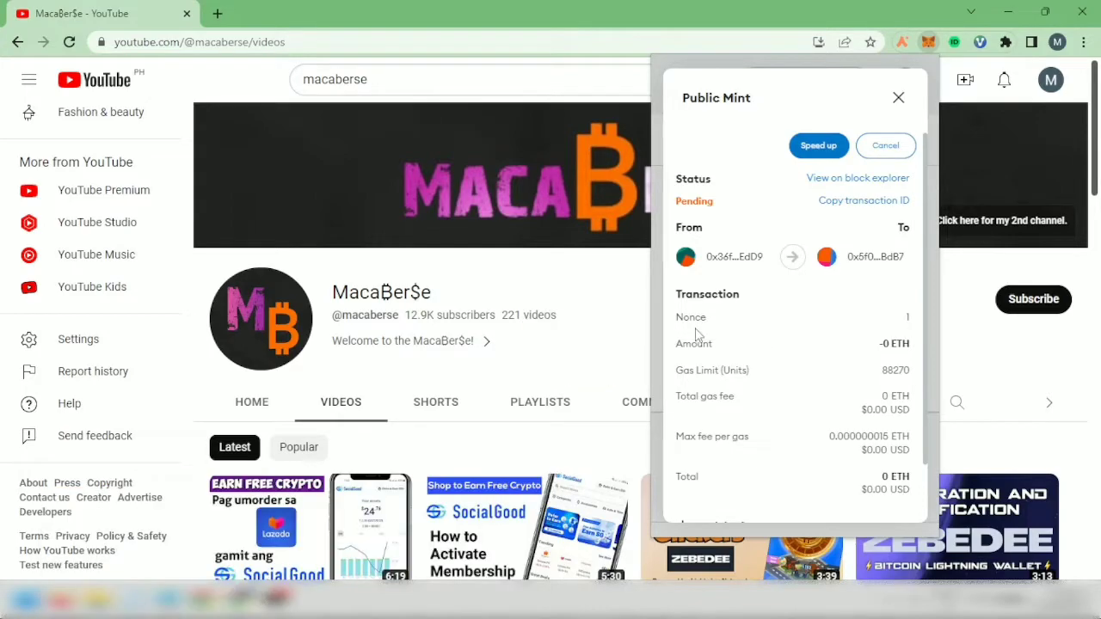
left_click(898, 97)
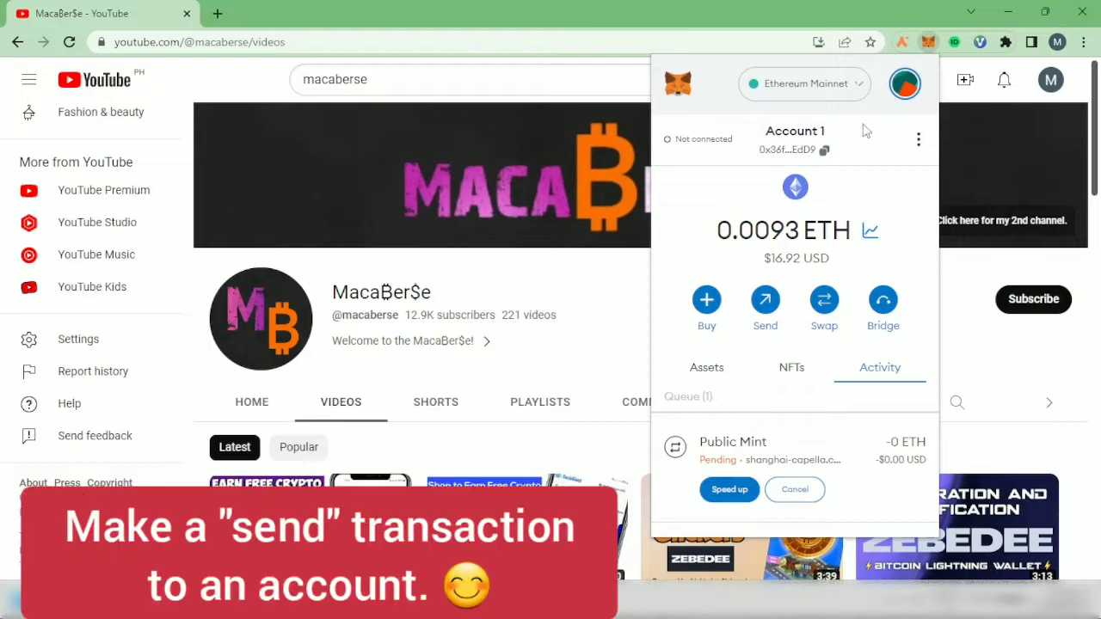
- Prepare a 0 ETH send from Account 1 to Account 1 and move to its confirmation
left_click(766, 301)
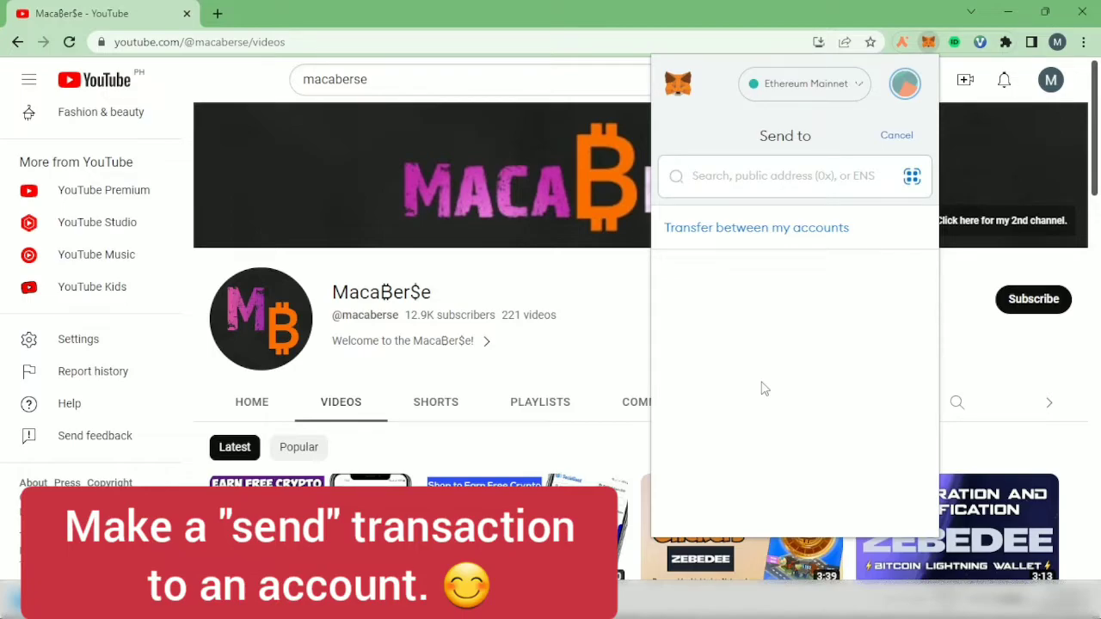
left_click(779, 232)
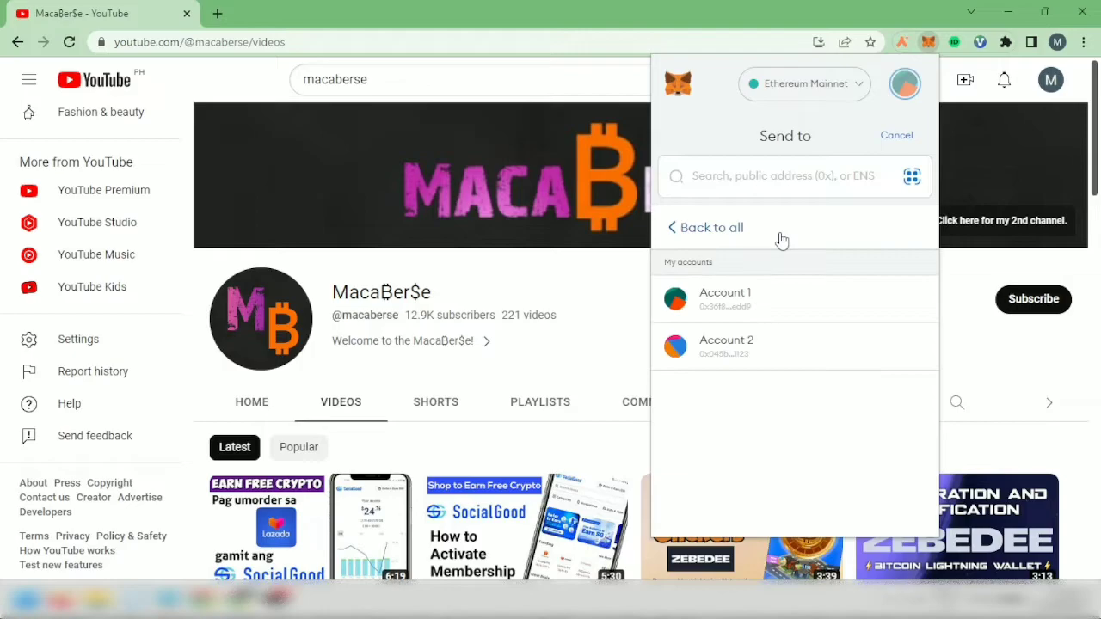
left_click(737, 310)
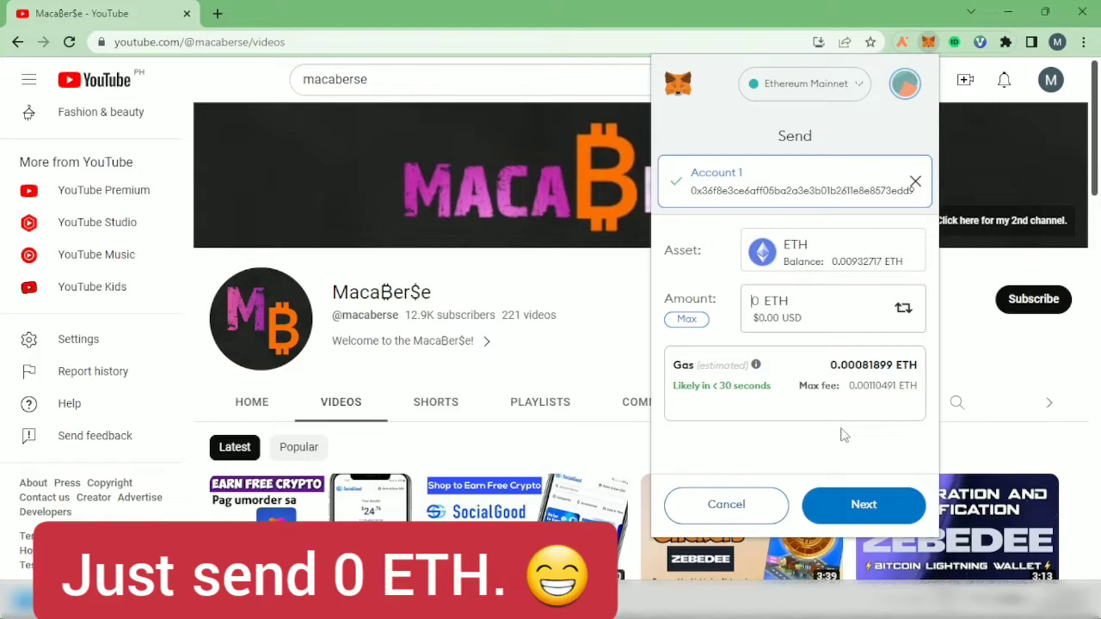
left_click(853, 505)
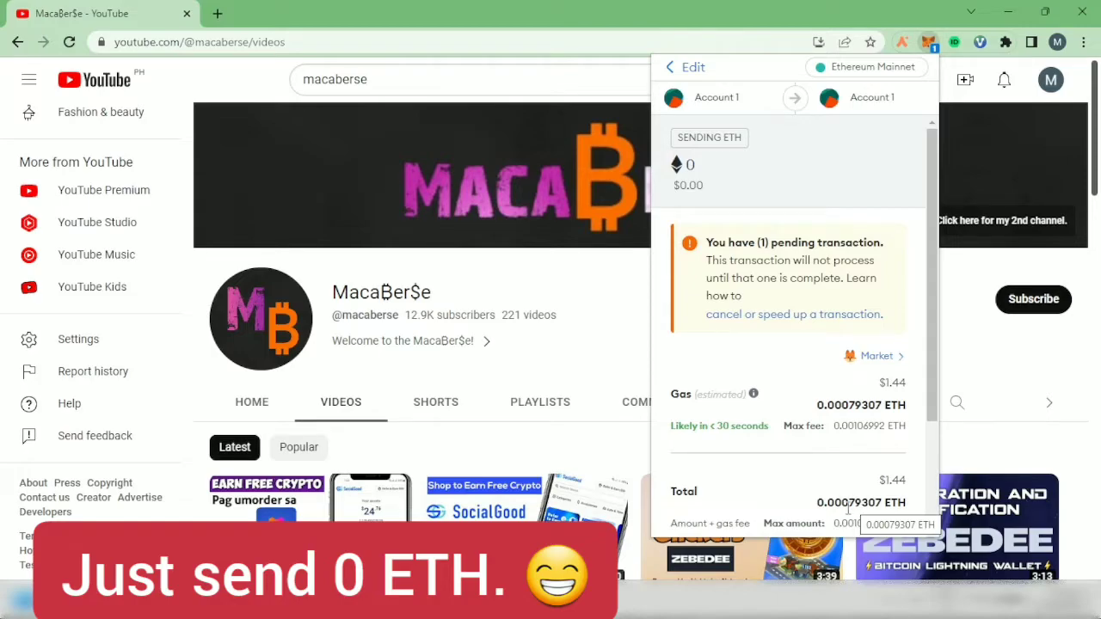
- Open the Advanced gas fee settings from the send's gas fee editor
left_click(878, 356)
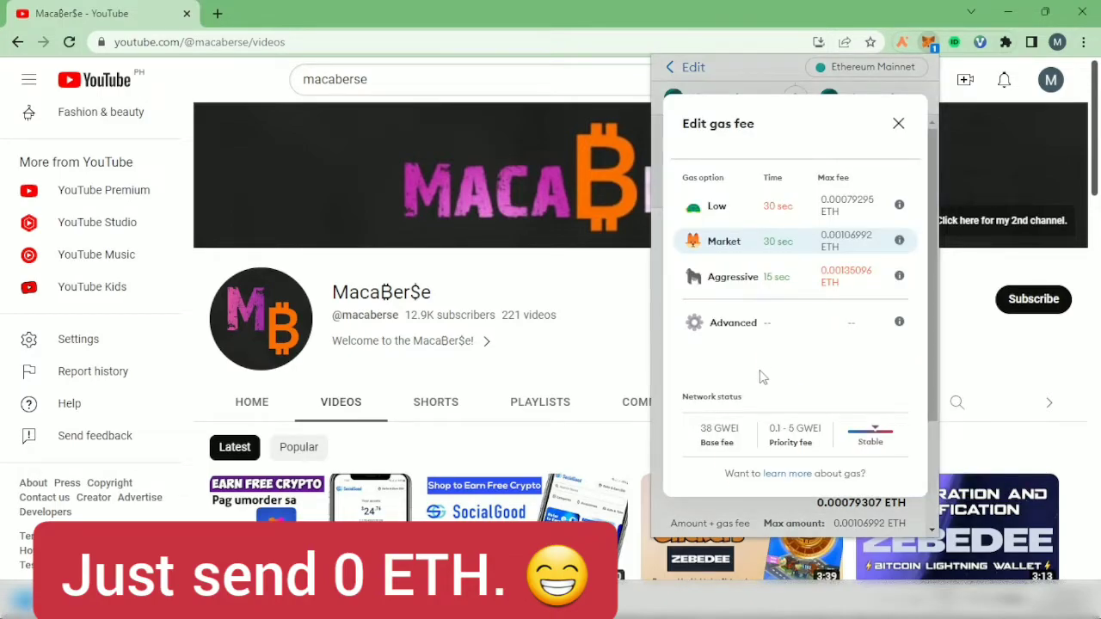
left_click(732, 325)
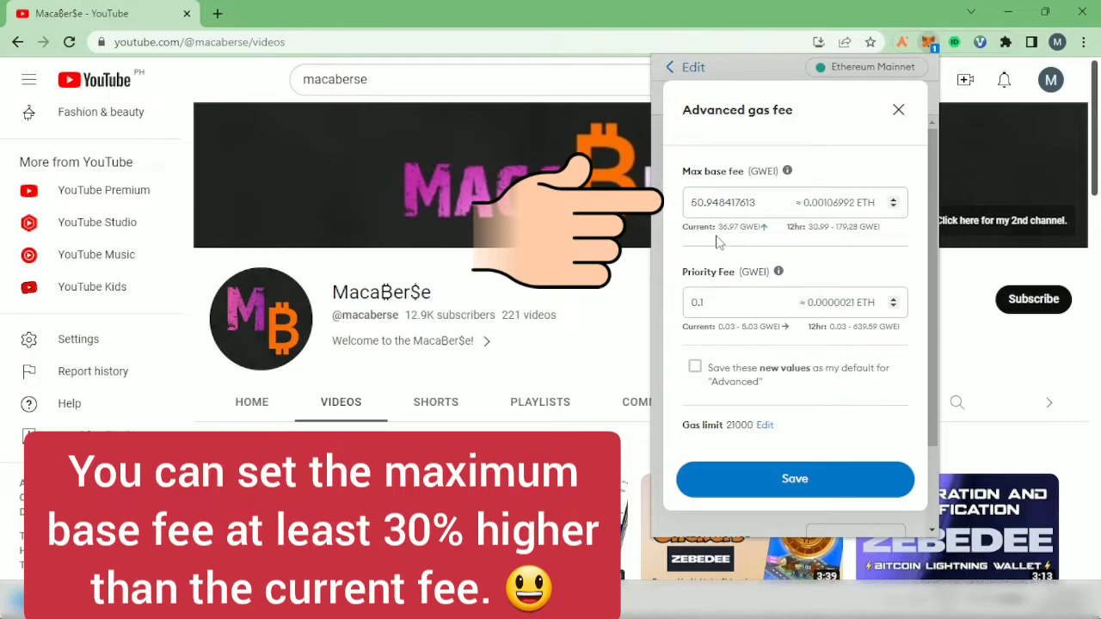
- Set the max base fee to 70 GWEI and the priority fee to 3 GWEI
left_click(706, 203)
key("BackSpace")
key("BackSpace")
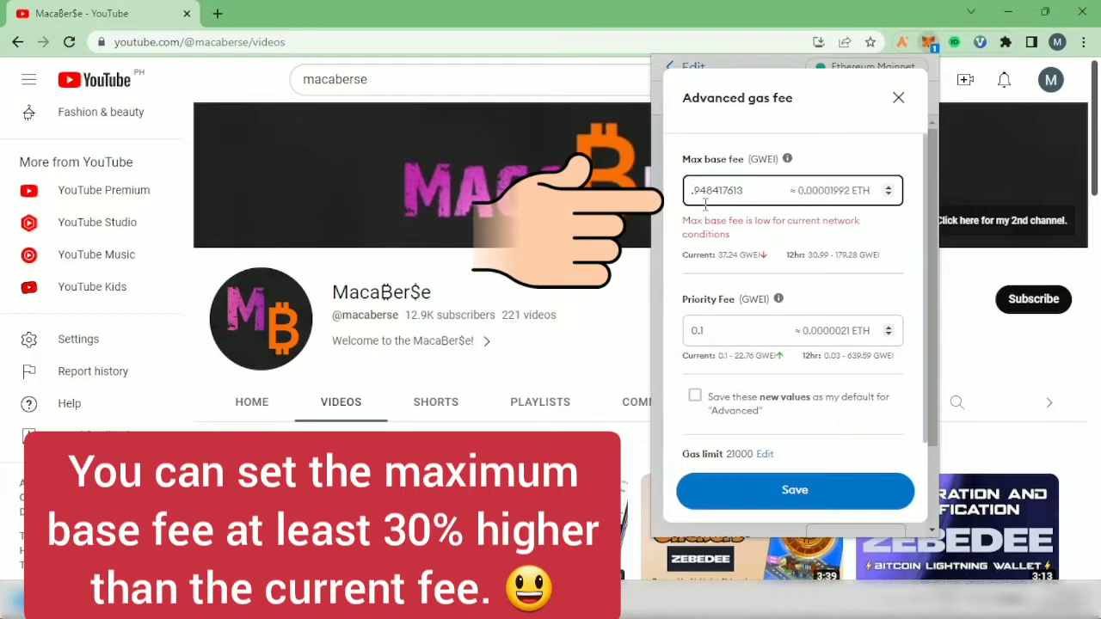
key("Delete")
key("Delete")
key("Delete")
key("Delete")
key("Delete")
key("Delete")
key("Delete")
key("Delete")
key("Delete")
key("Delete")
type("70")
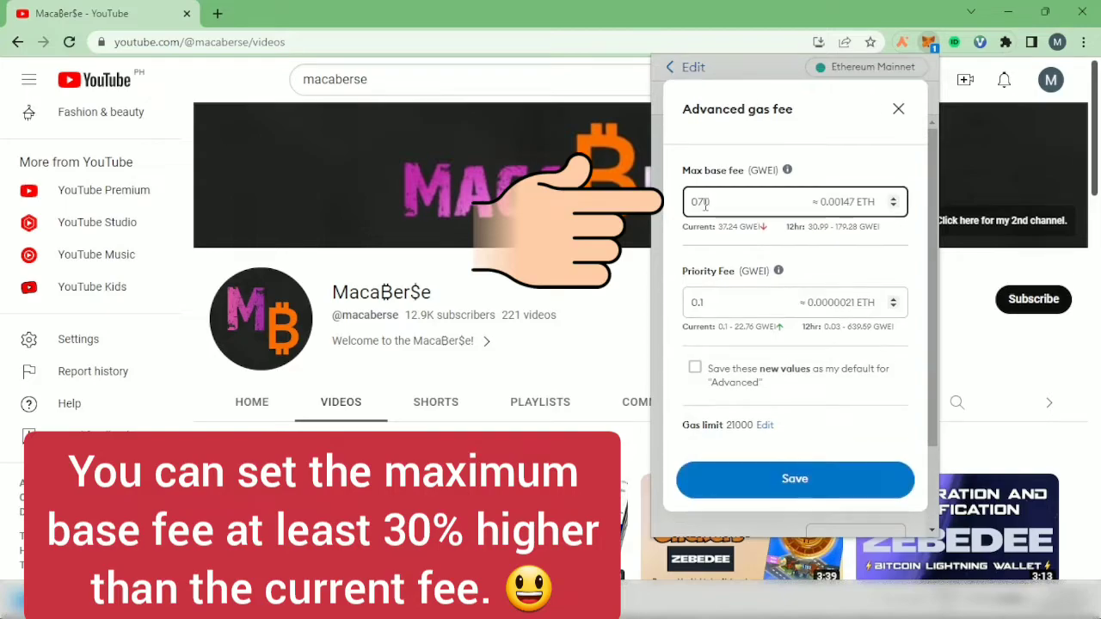
left_click(717, 302)
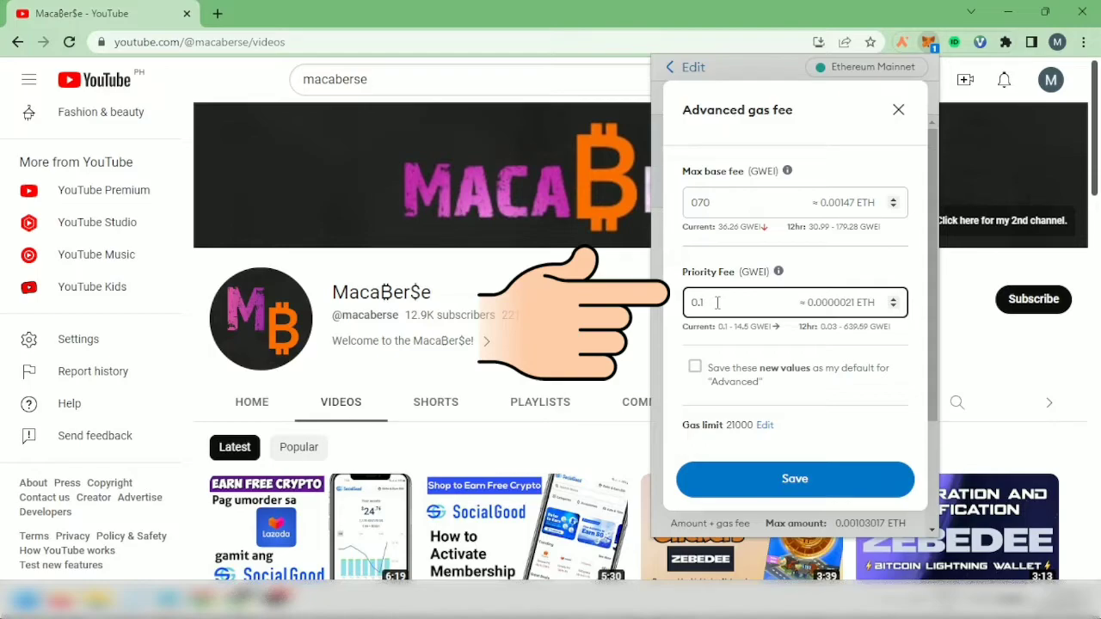
key("BackSpace")
key("BackSpace")
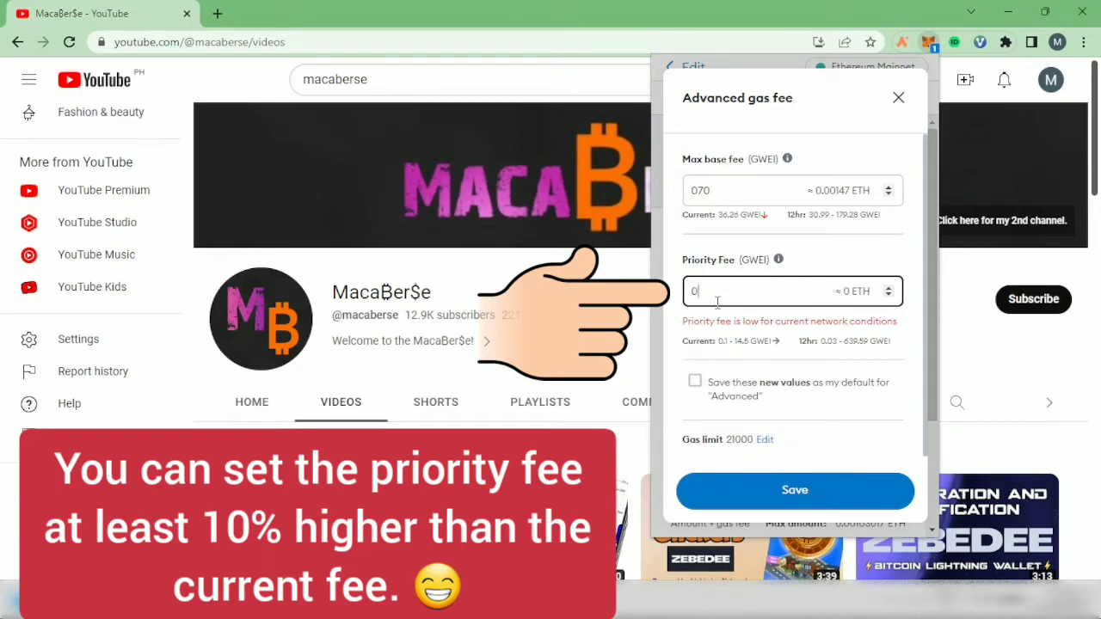
type("3")
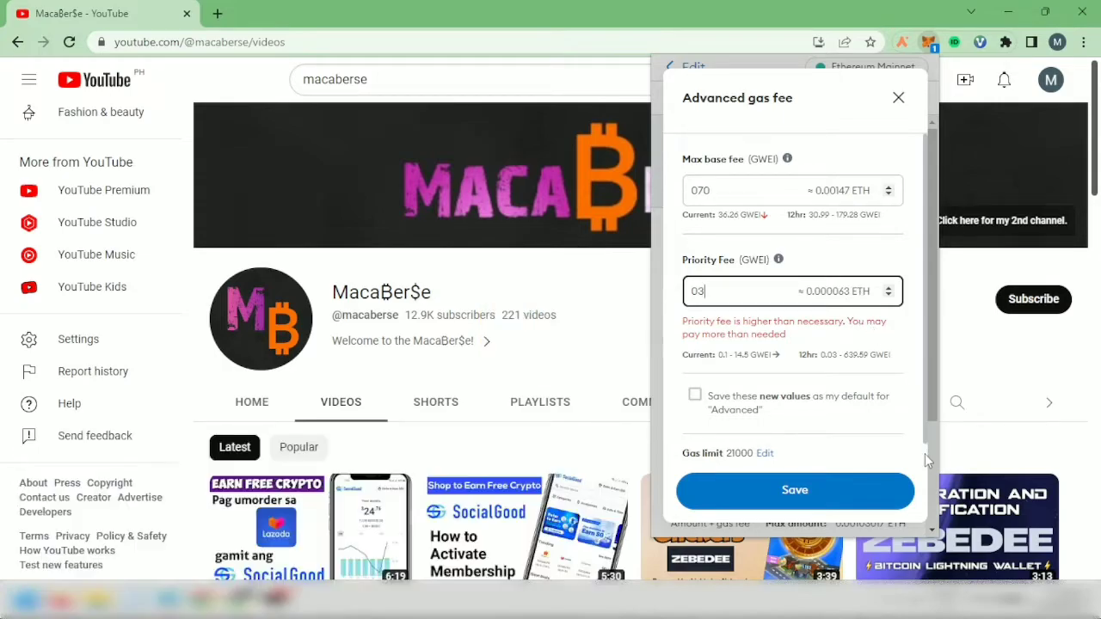
scroll(925, 453, "down", 1)
left_click(927, 465)
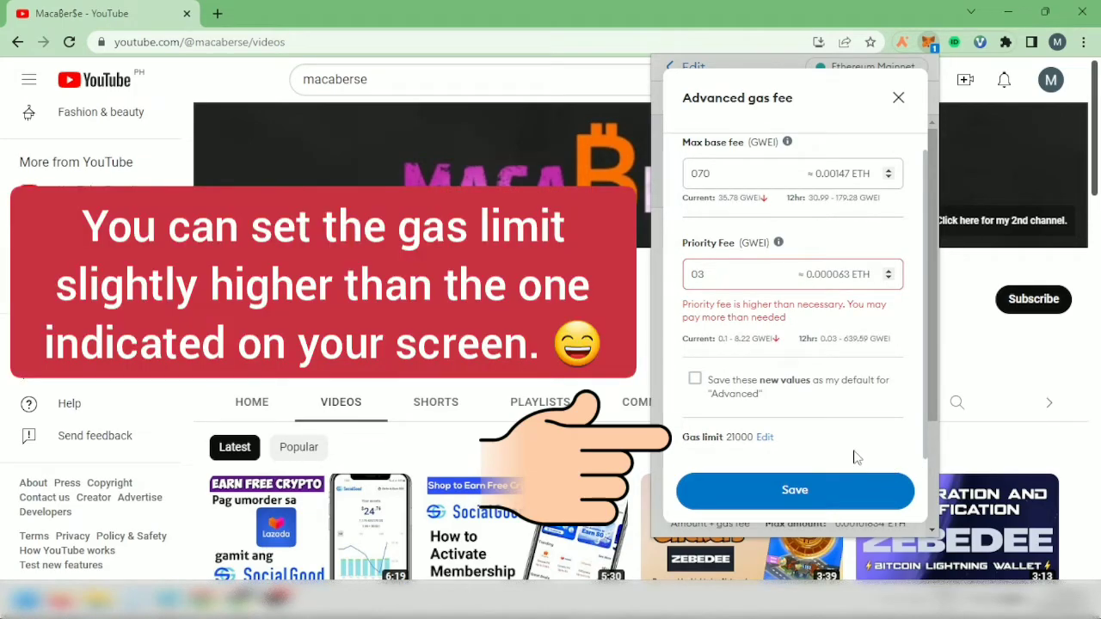
- Change the gas limit from 21000 to 22000 and save the gas settings
left_click(766, 437)
double_click(730, 446)
type("22000")
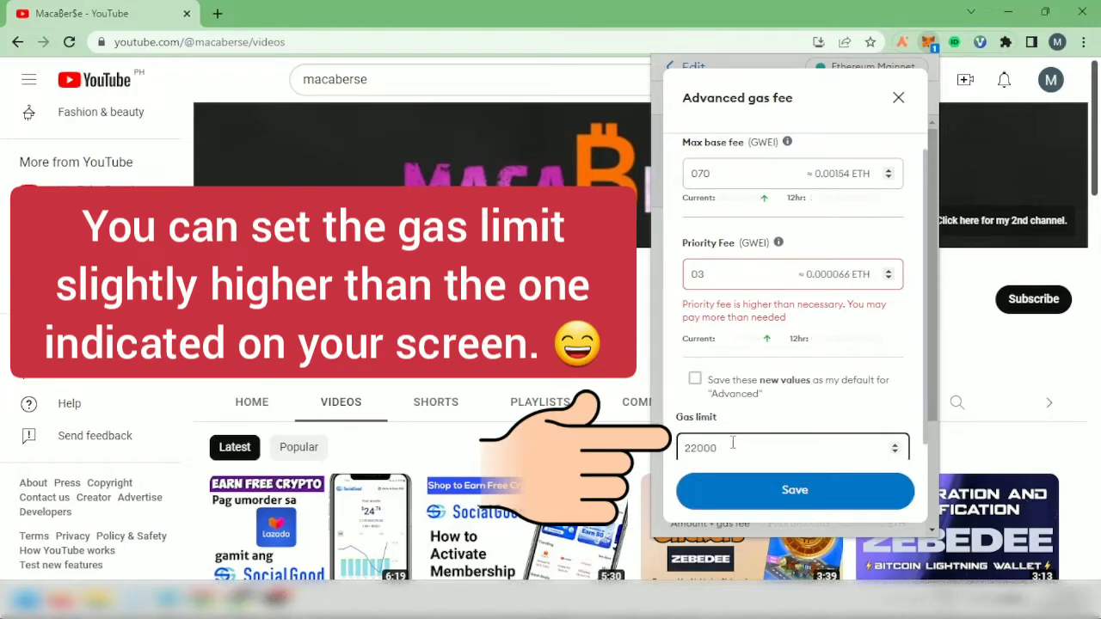
left_click(863, 488)
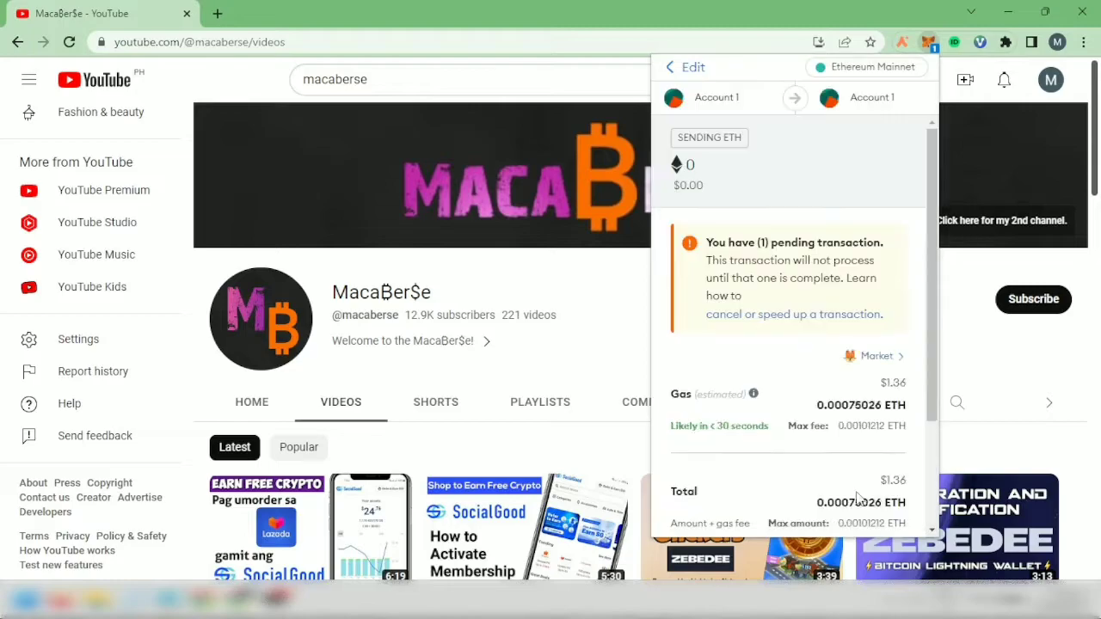
- Enter custom nonce 1 on the 0 ETH self-send and confirm it
scroll(933, 533, "down", 2)
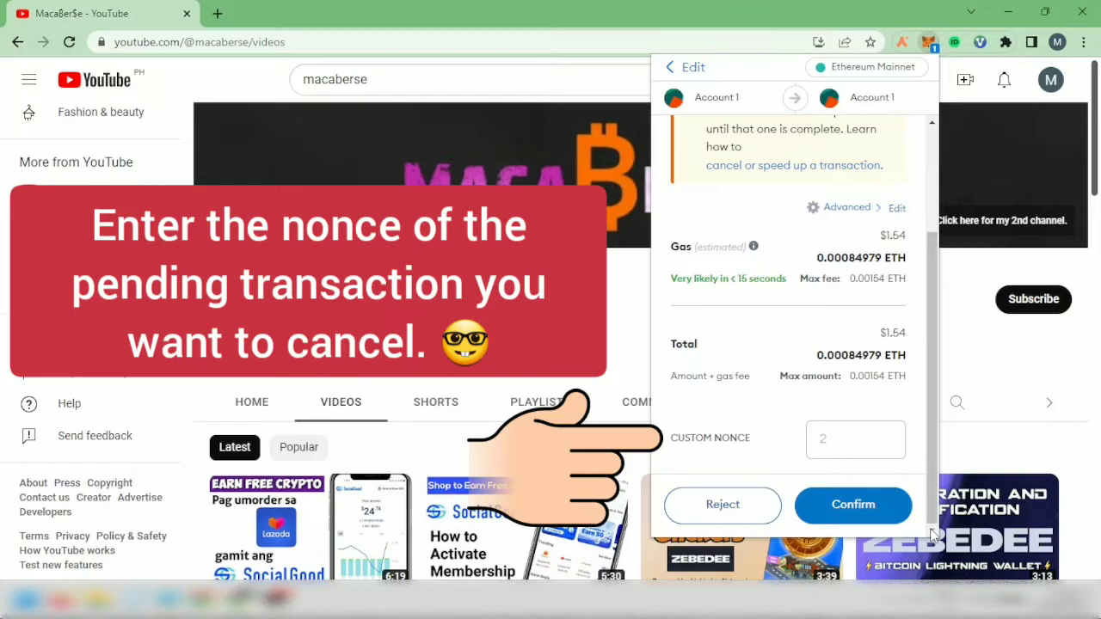
left_click(833, 443)
type("1")
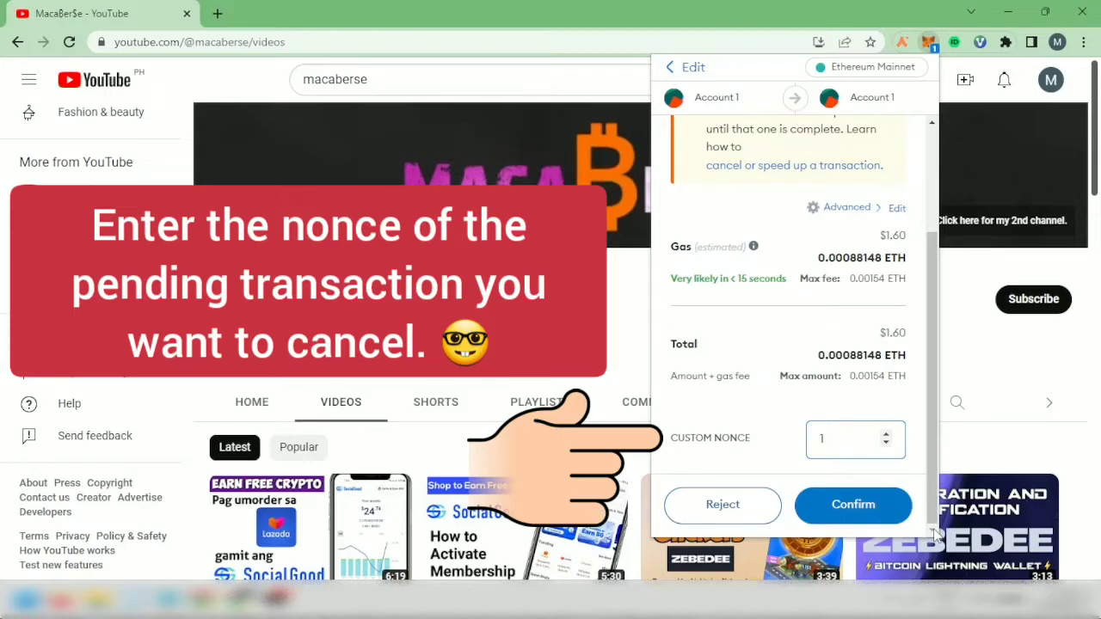
left_click(874, 508)
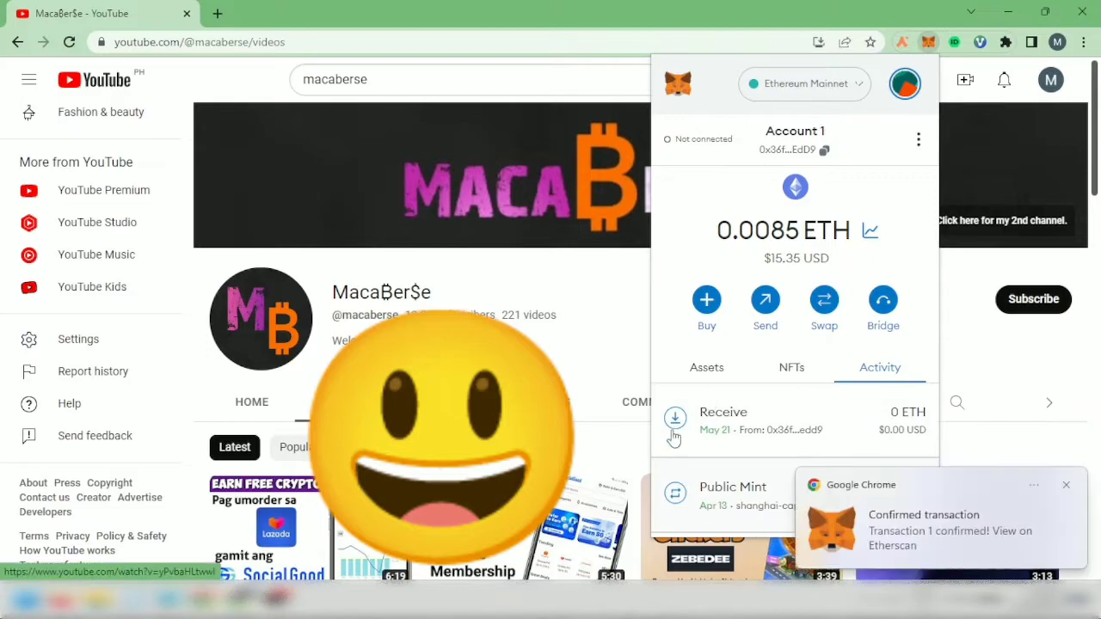
- View the confirmed transaction on Etherscan, then check the Public Mint and Receive details in Activity
left_click(973, 537)
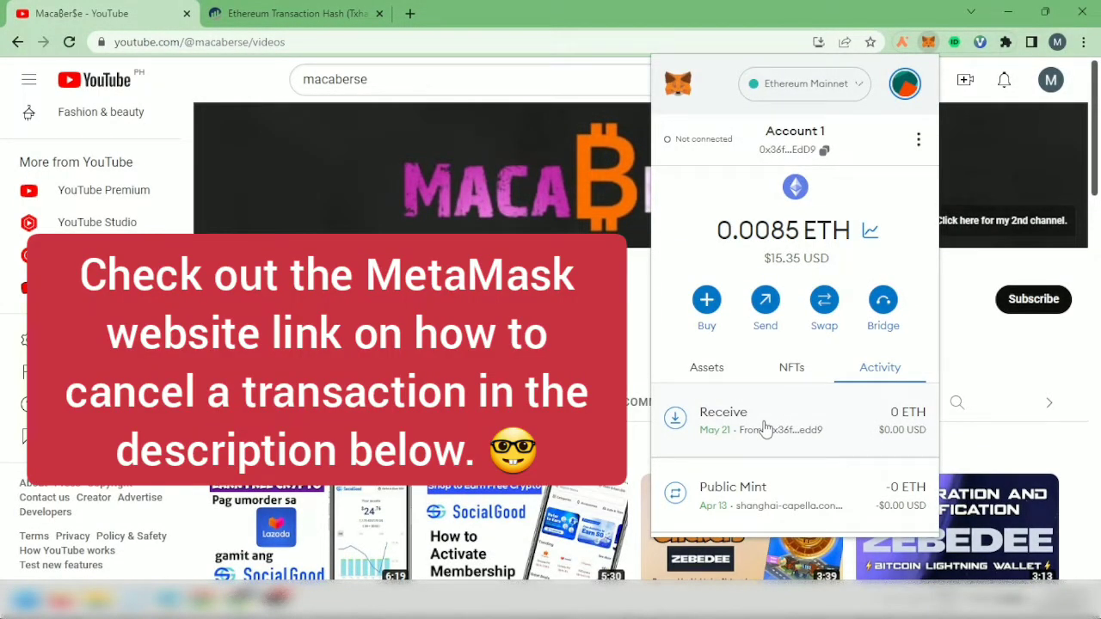
left_click(752, 488)
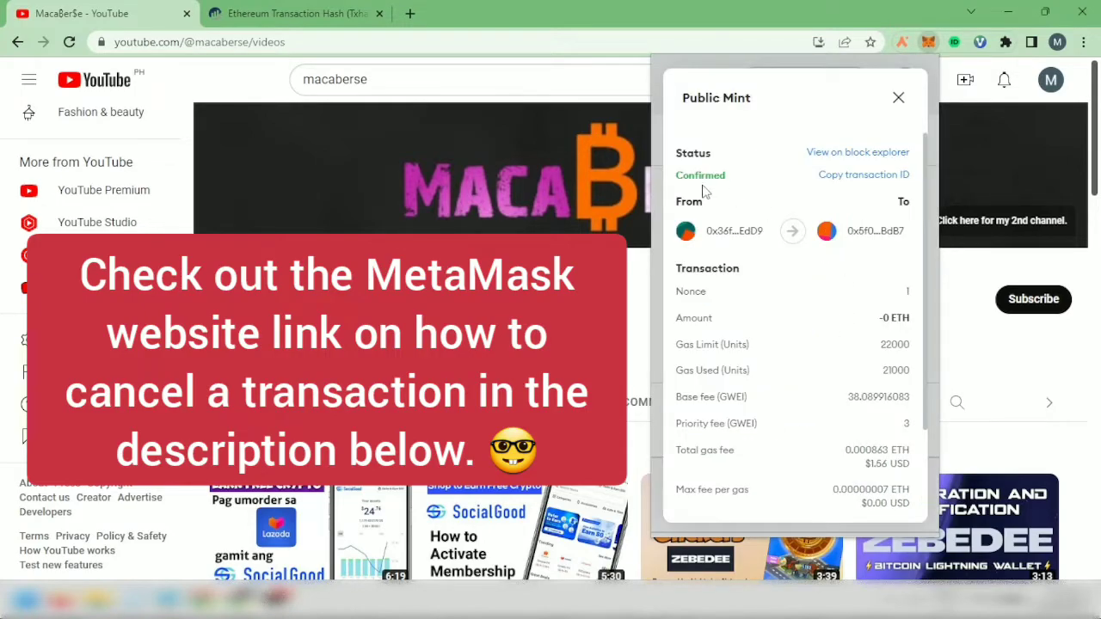
left_click(899, 102)
left_click(771, 420)
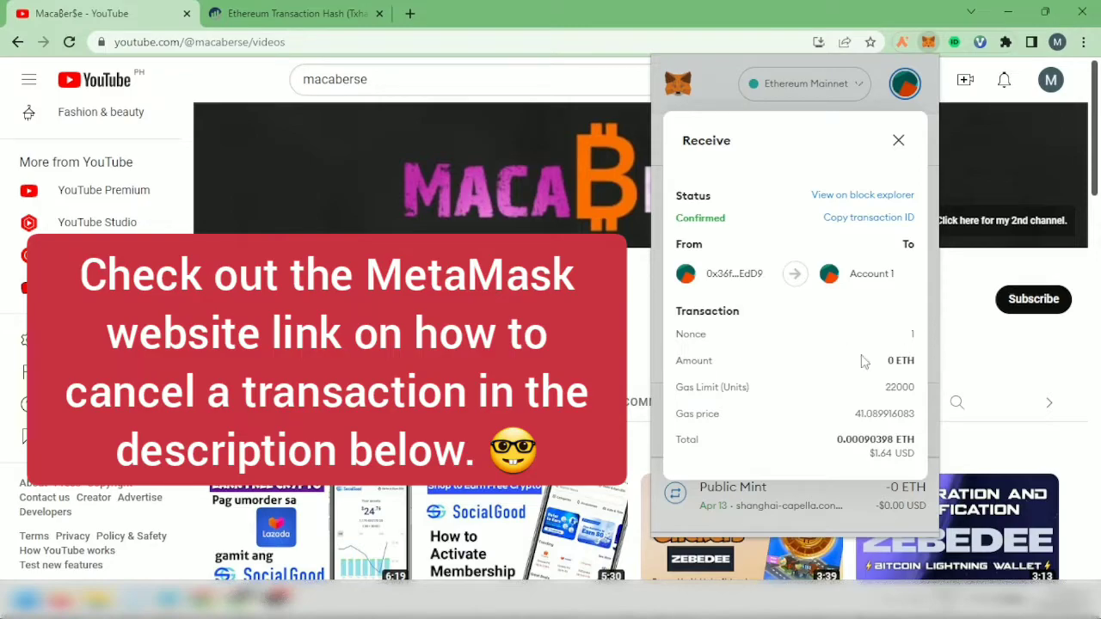
left_click(898, 140)
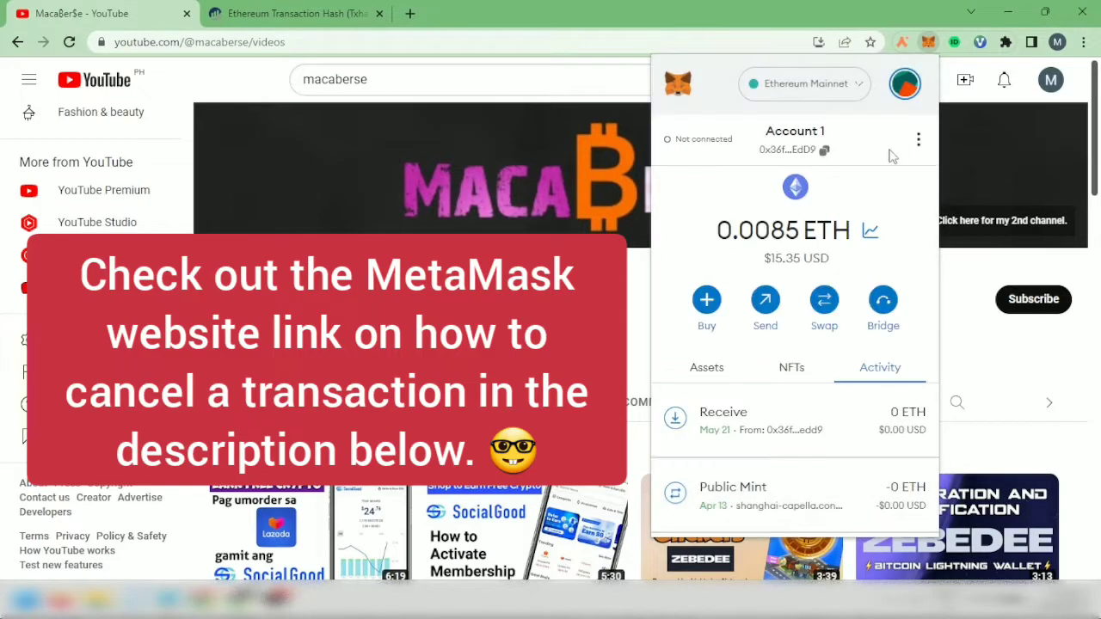